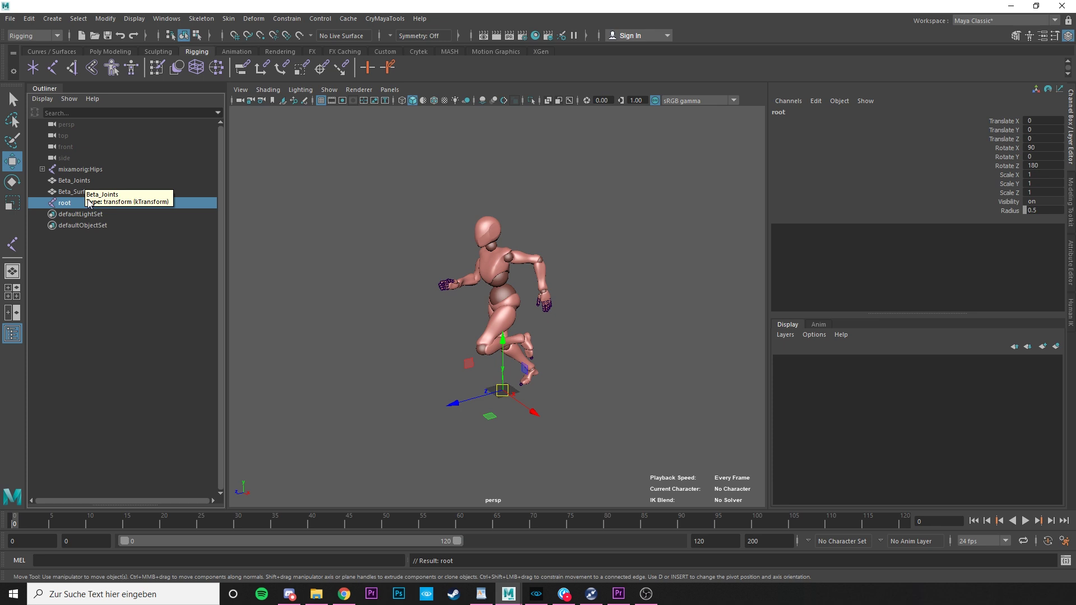
Point-constrain root to mixamorig:Hips on the Z axis only, with Maintain offset on.
click(111, 257)
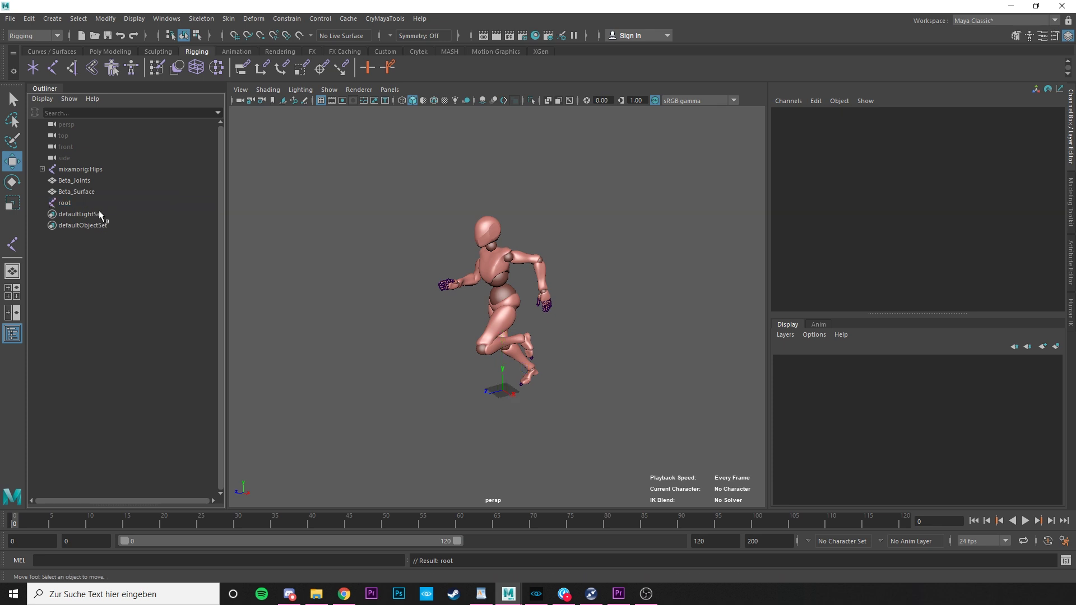
click(89, 168)
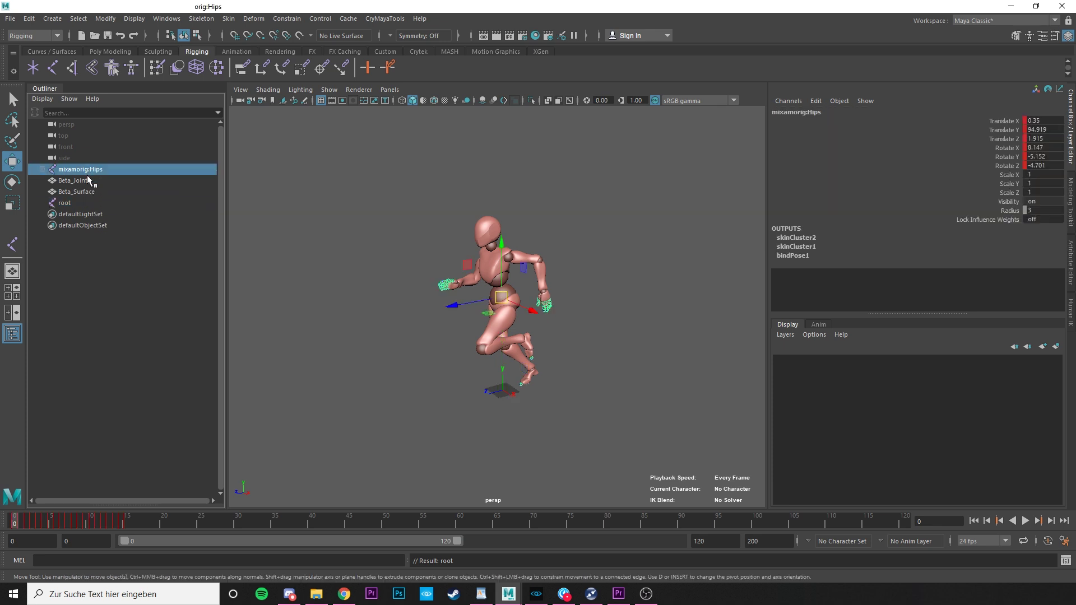
ctrl+click(65, 203)
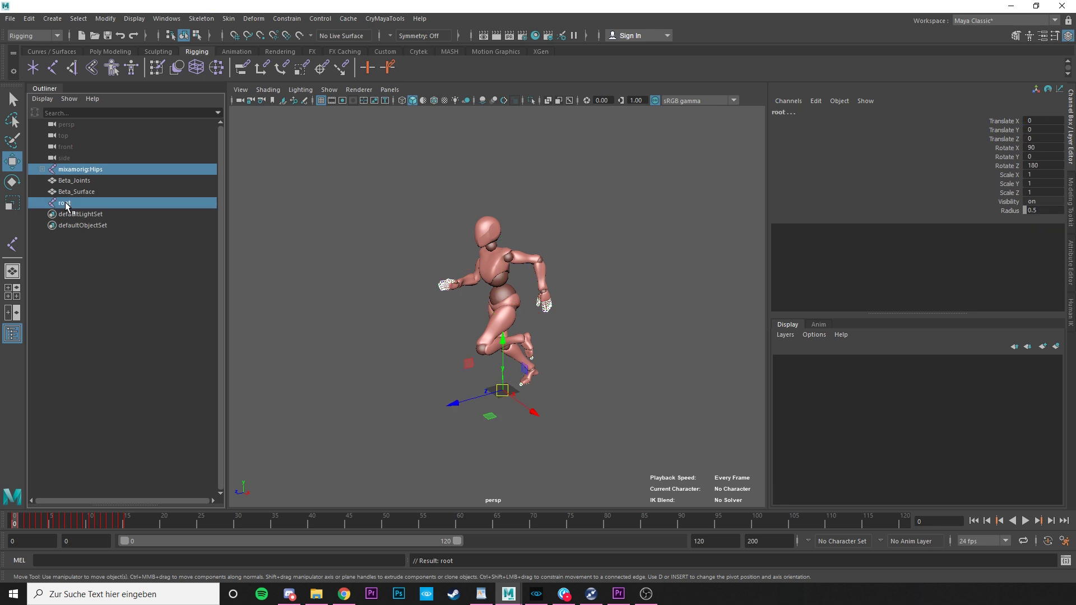
mouse_move(66, 205)
middle_down()
mouse_move(96, 192)
mouse_move(79, 196)
middle_up()
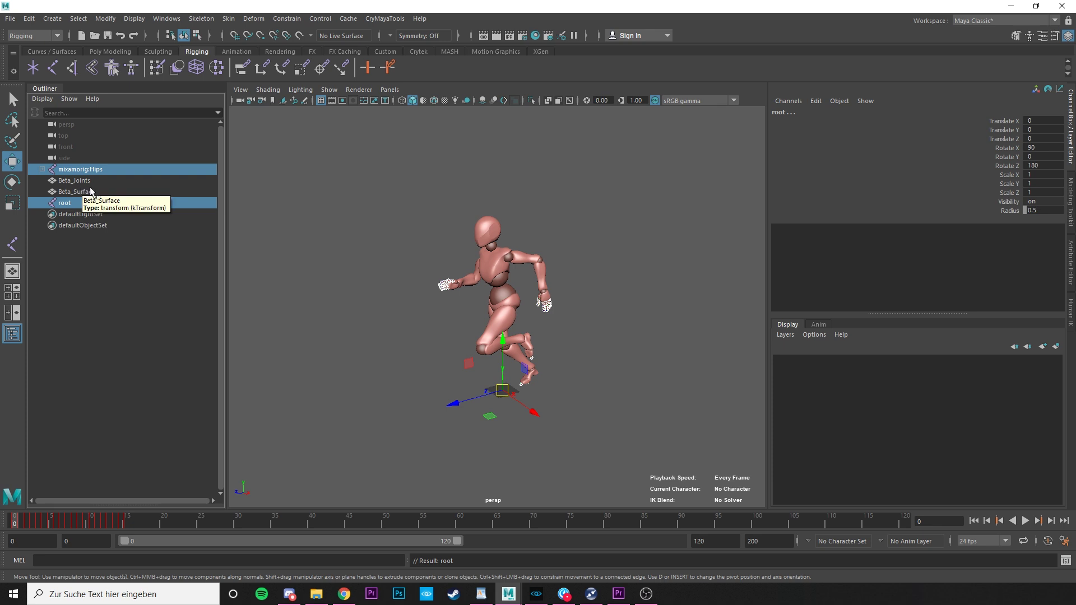
click(287, 18)
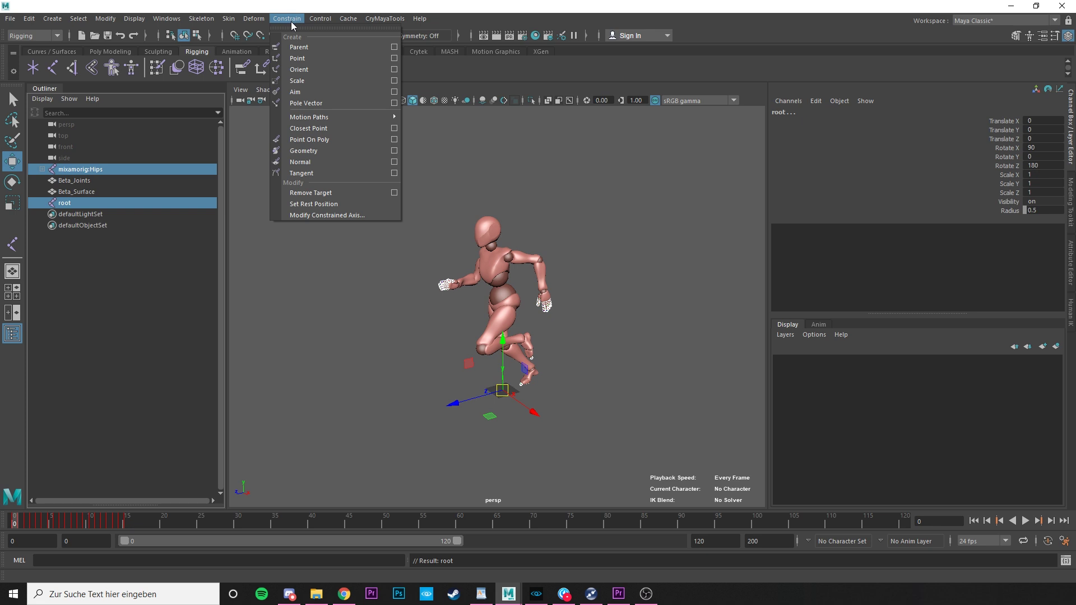
click(395, 58)
click(578, 254)
drag(599, 221, 522, 175)
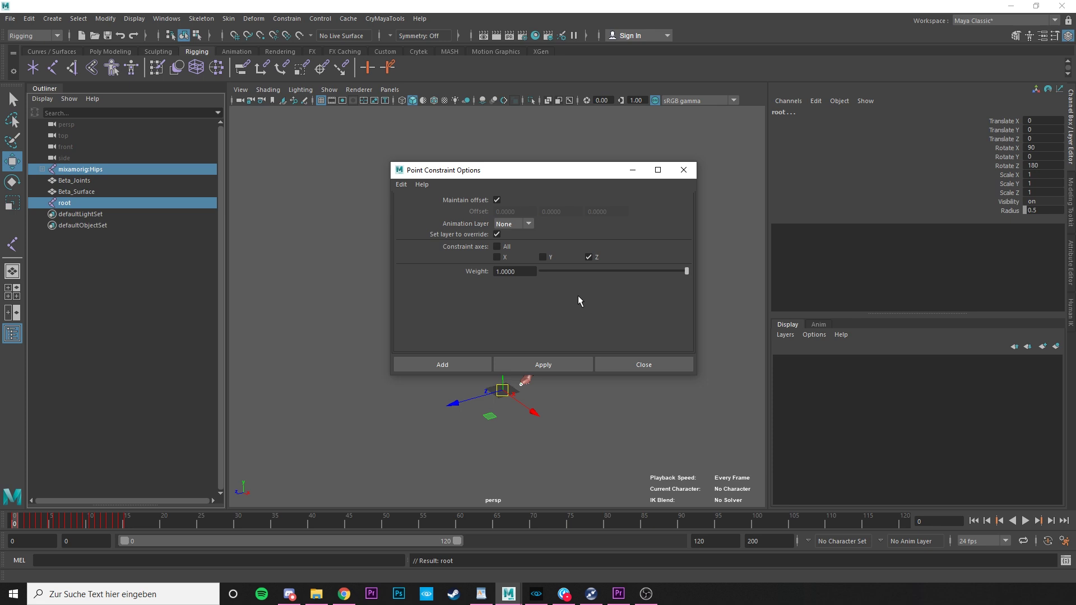
click(551, 365)
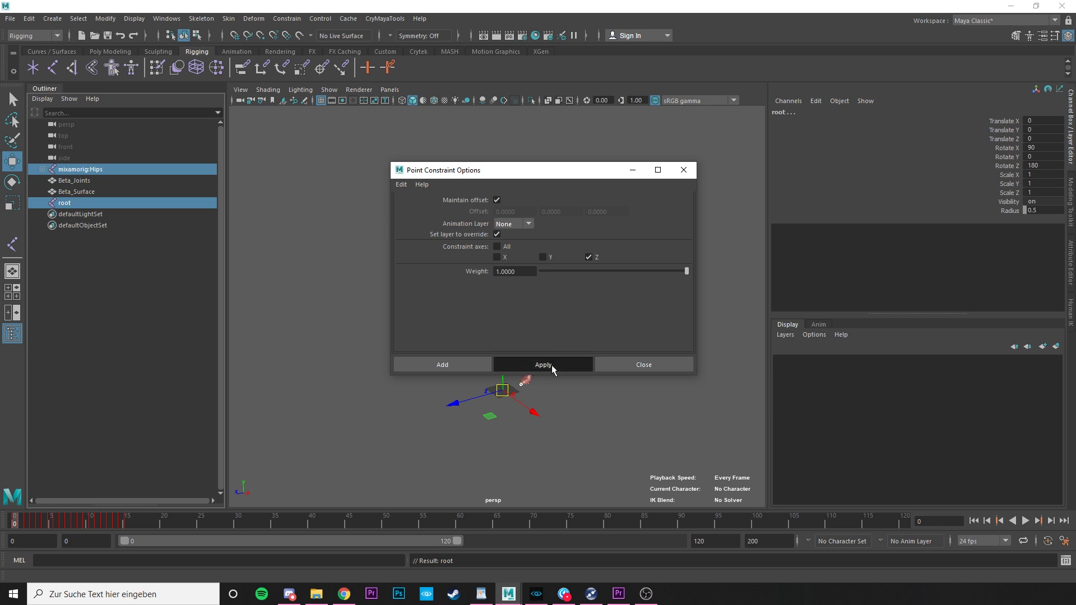
click(626, 364)
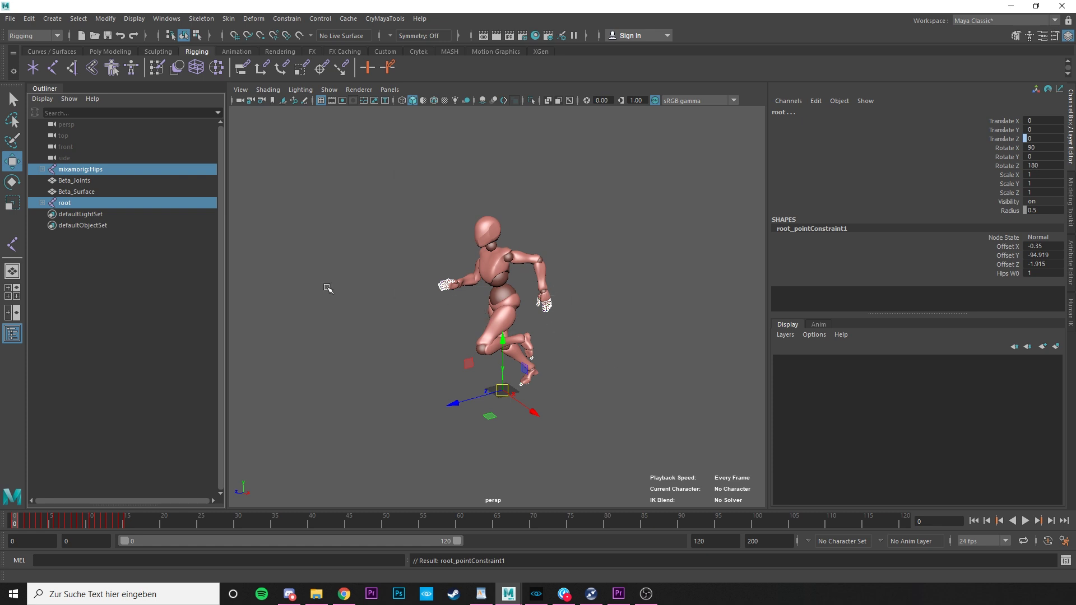
Bake root's Hips-driven motion into keys with Key > Bake Animation, then scrub to verify it.
click(122, 267)
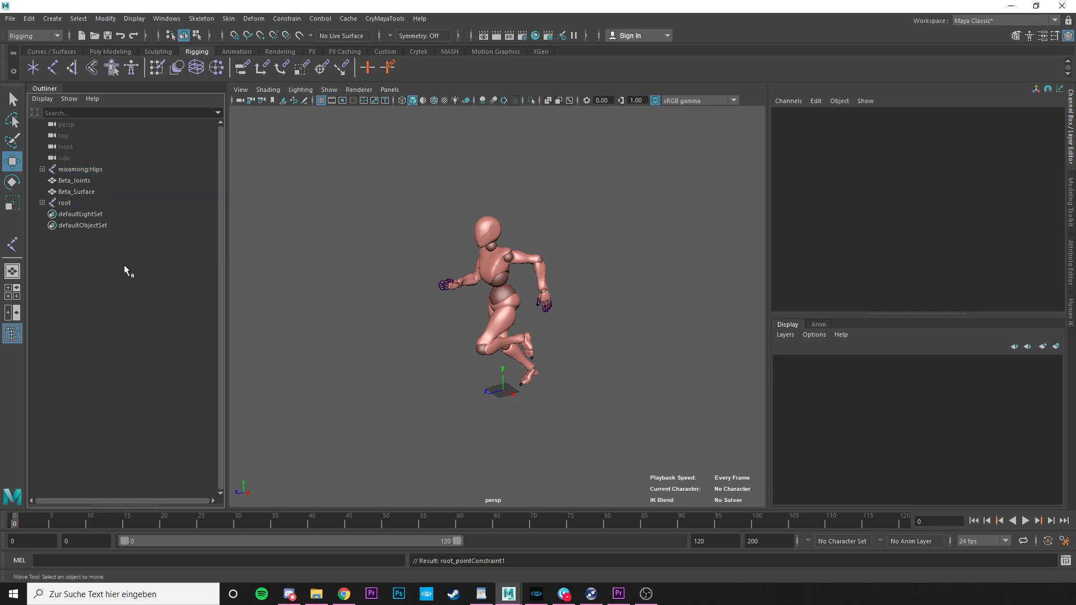
click(68, 200)
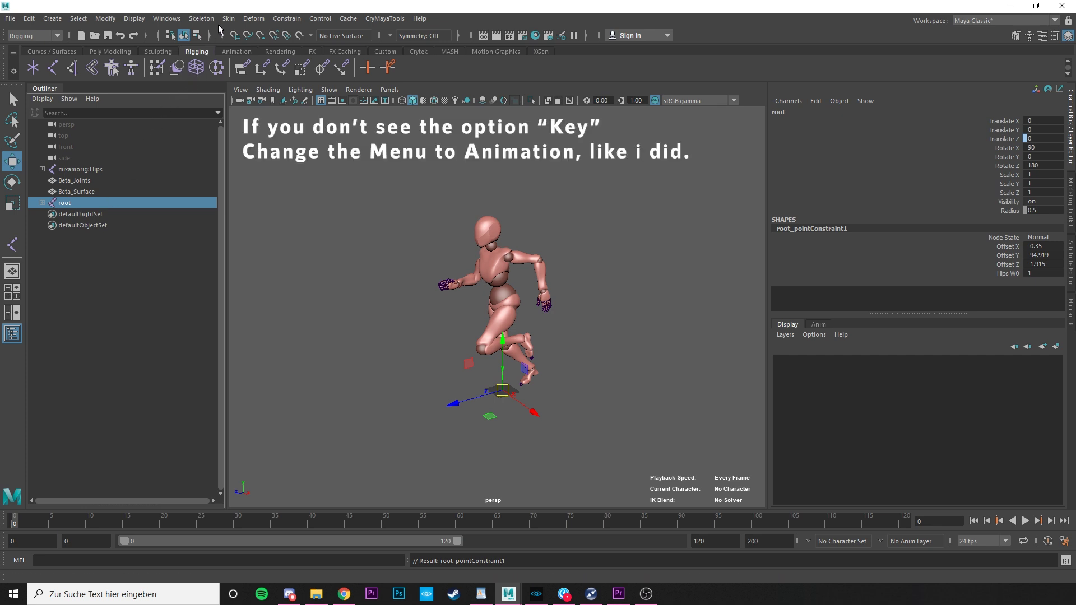
click(47, 36)
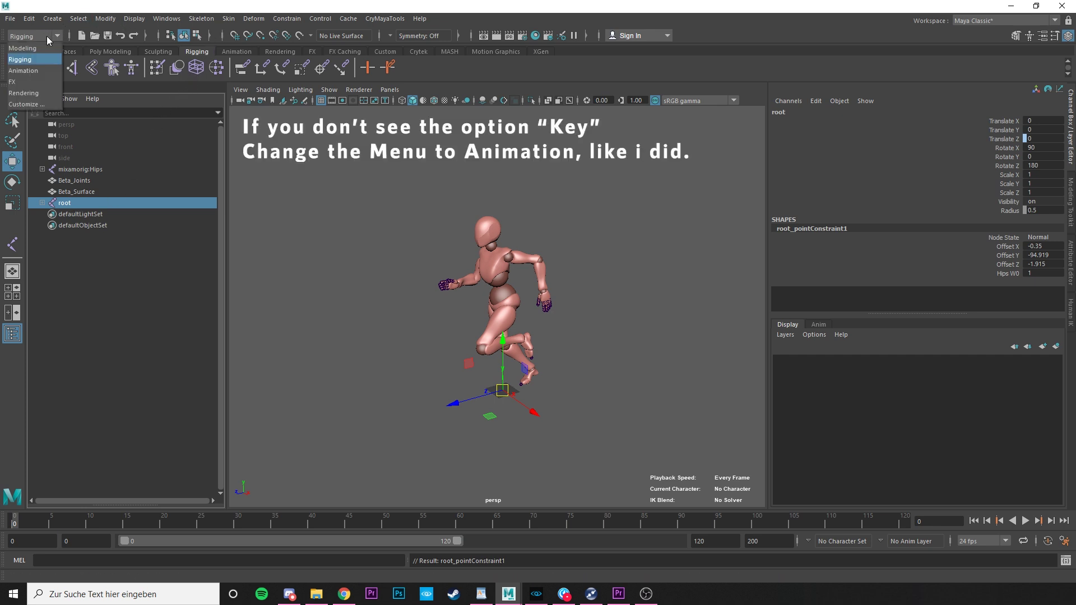
click(30, 71)
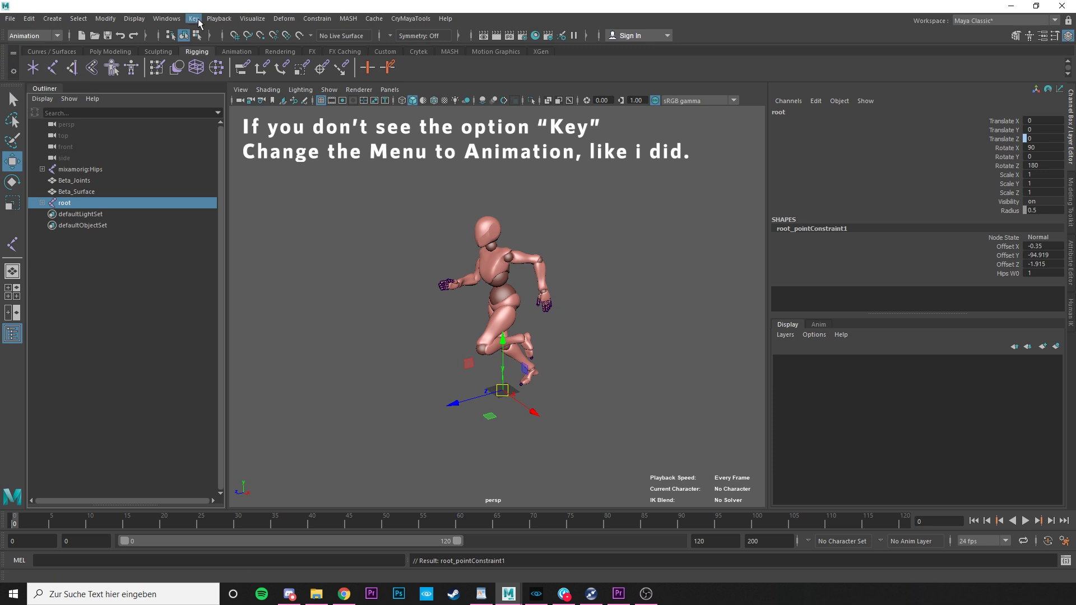
click(195, 19)
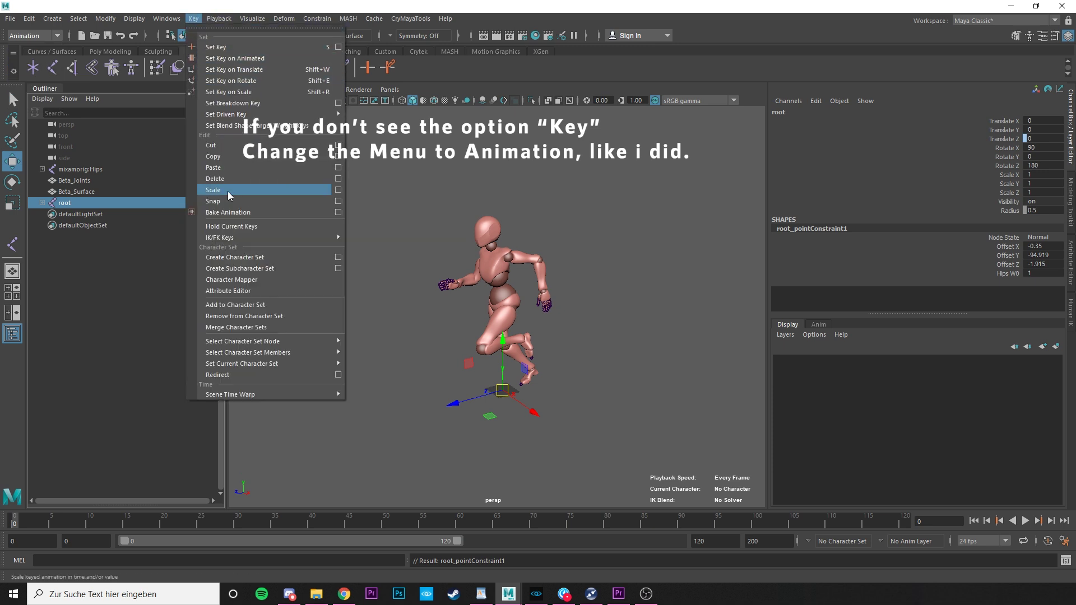
click(228, 212)
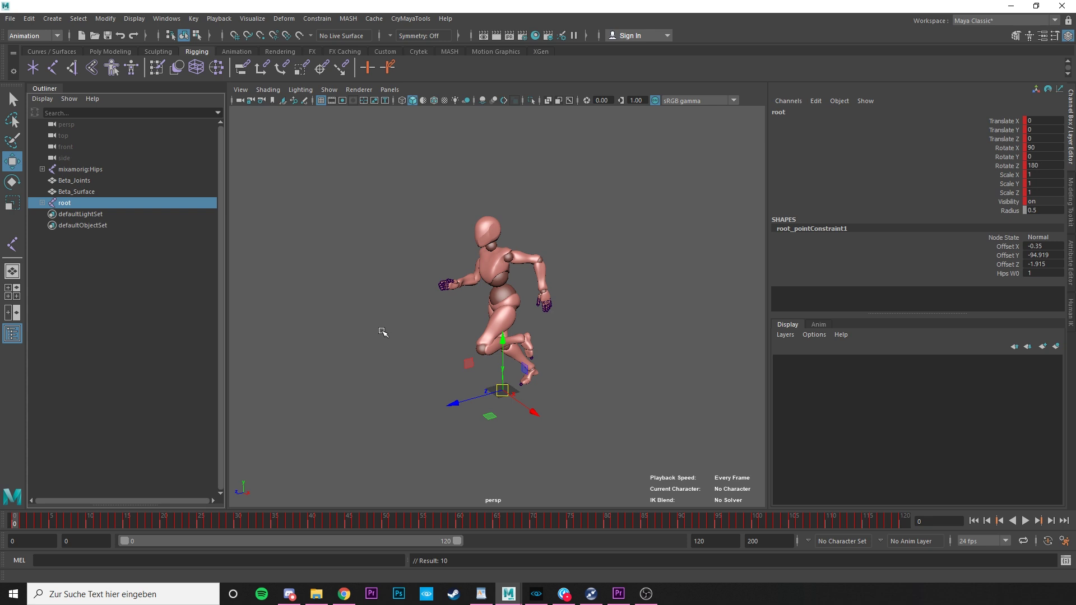
mouse_move(21, 524)
mouse_down()
mouse_move(100, 529)
mouse_move(56, 534)
mouse_move(66, 521)
mouse_move(85, 522)
mouse_move(9, 535)
mouse_up()
Delete root_pointConstraint1 from under root in the Outliner and reselect root.
click(42, 203)
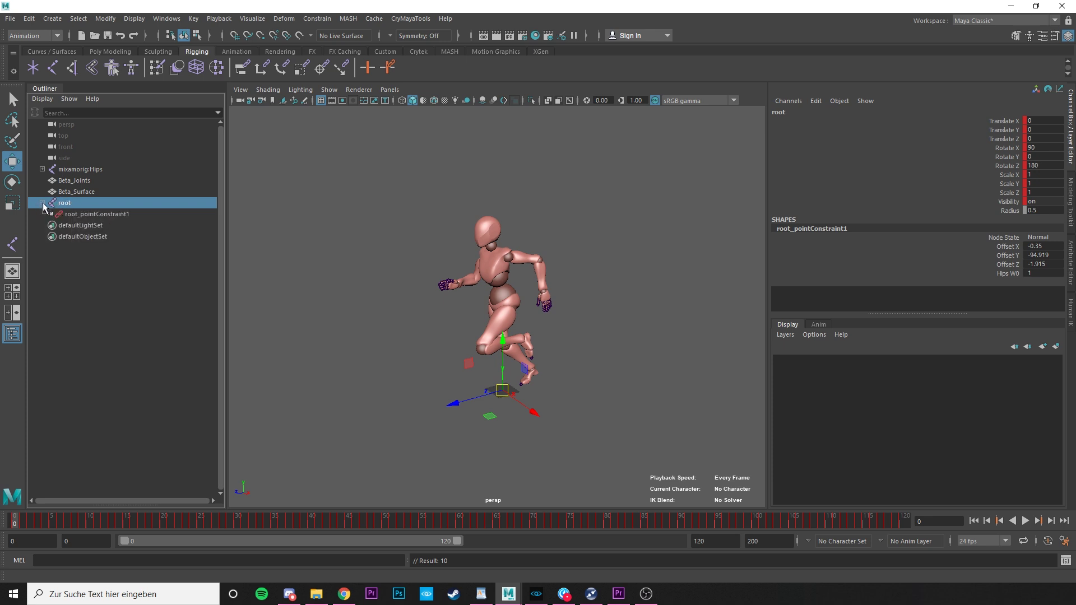
middle_drag(70, 216, 119, 217)
click(99, 214)
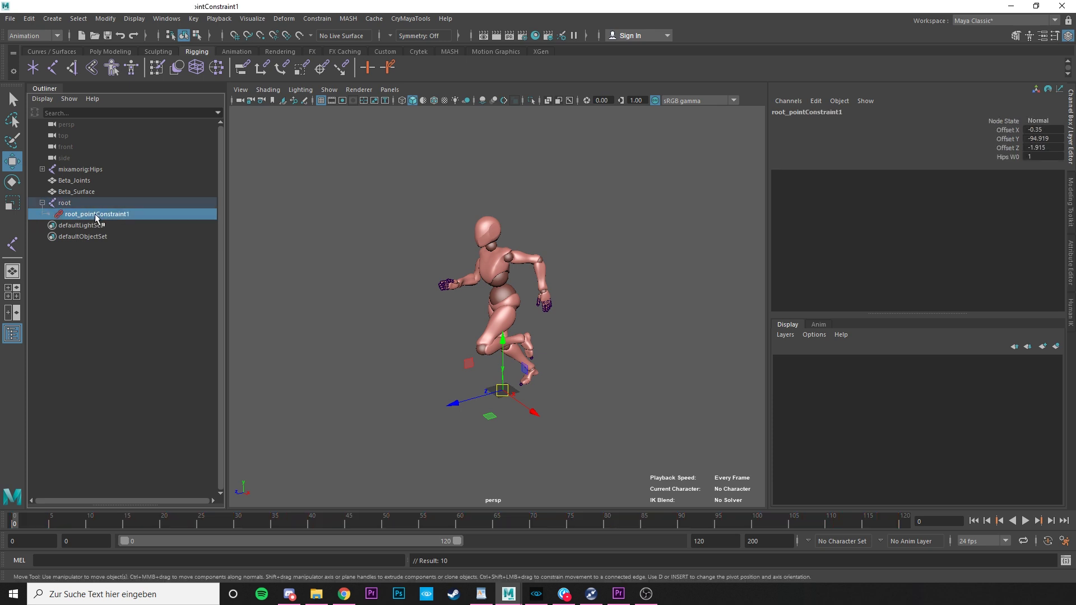
key(Delete)
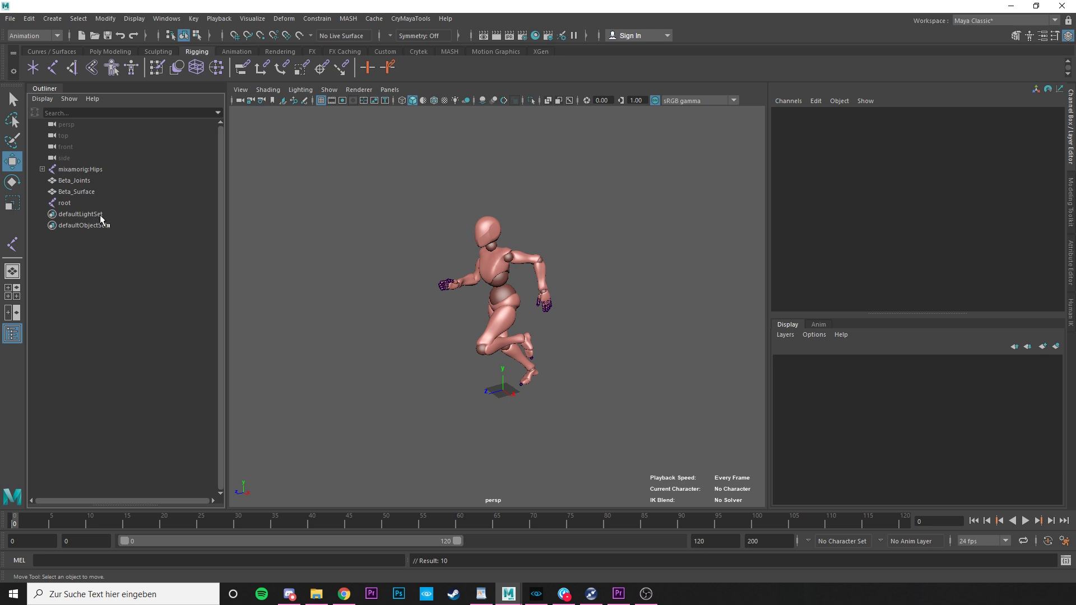
click(87, 202)
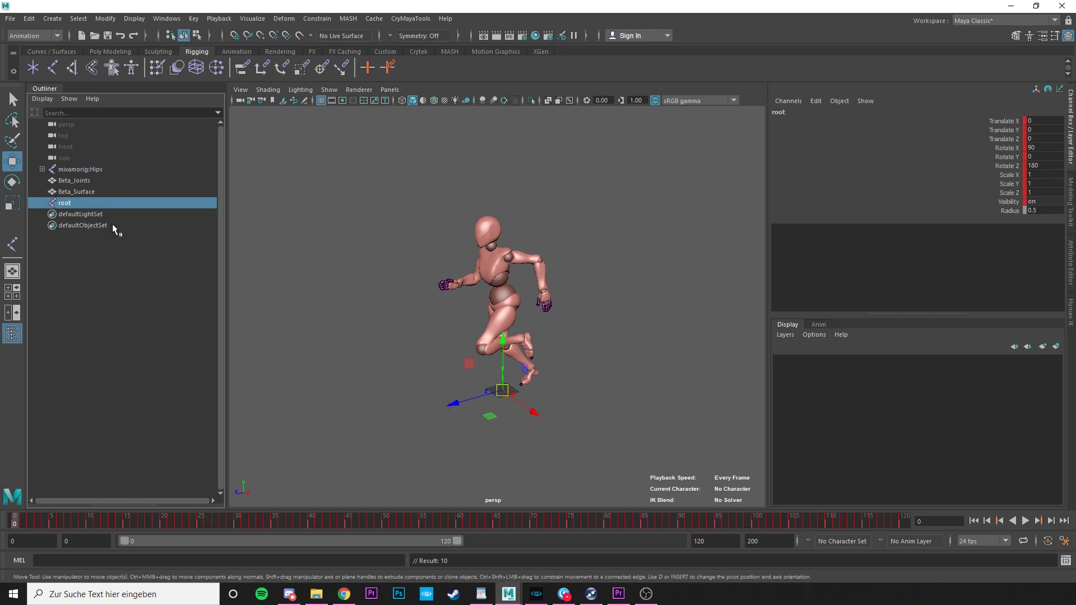
Delete the Translate X, Y and Z keys on mixamorig:Hips from the Channel Box.
click(85, 172)
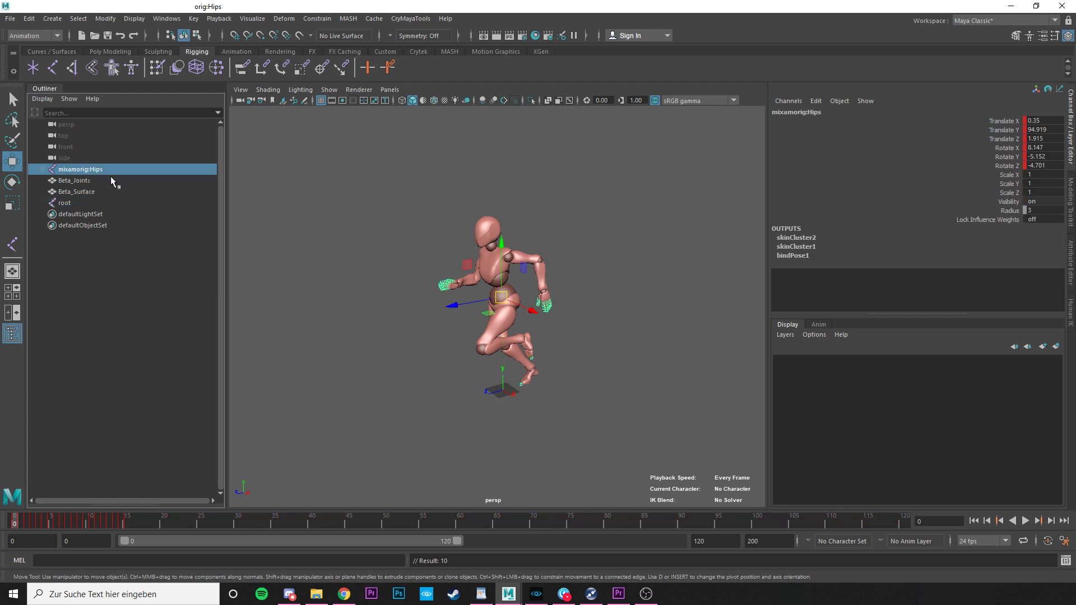
drag(967, 118, 966, 137)
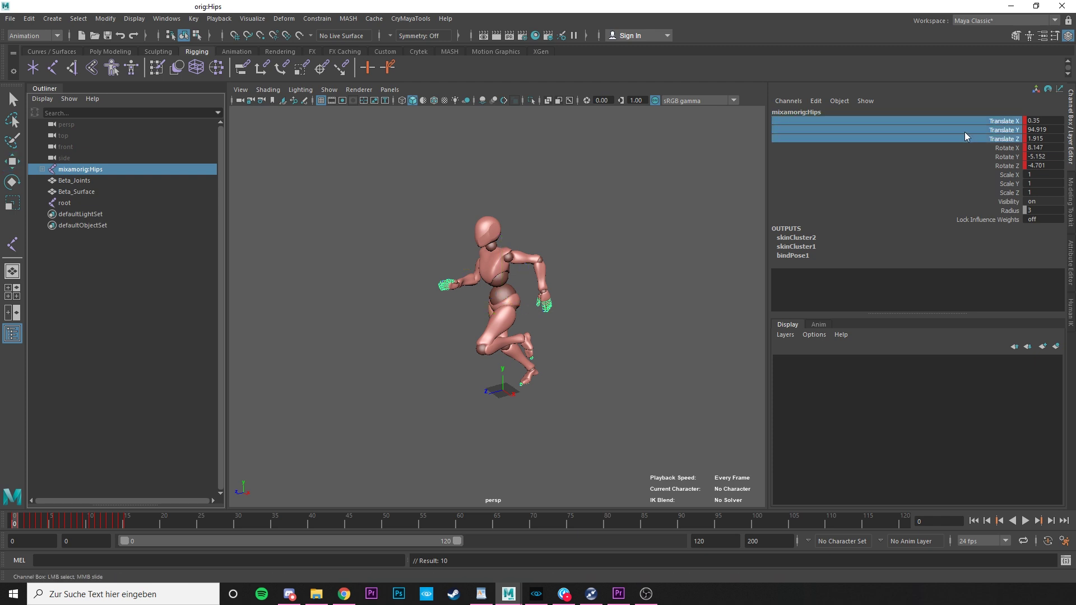
right_click(965, 128)
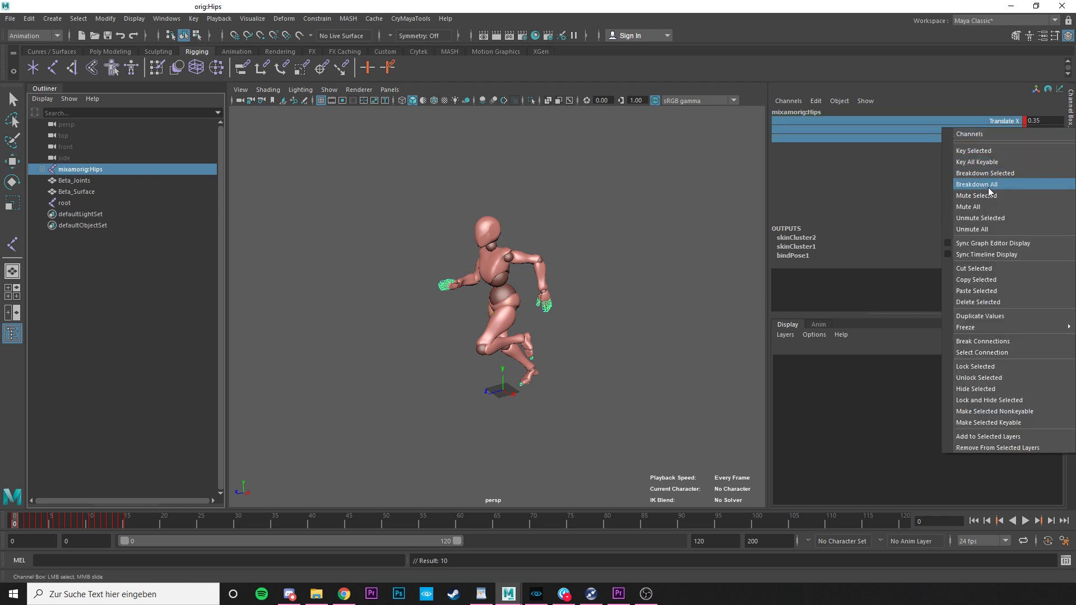
click(977, 302)
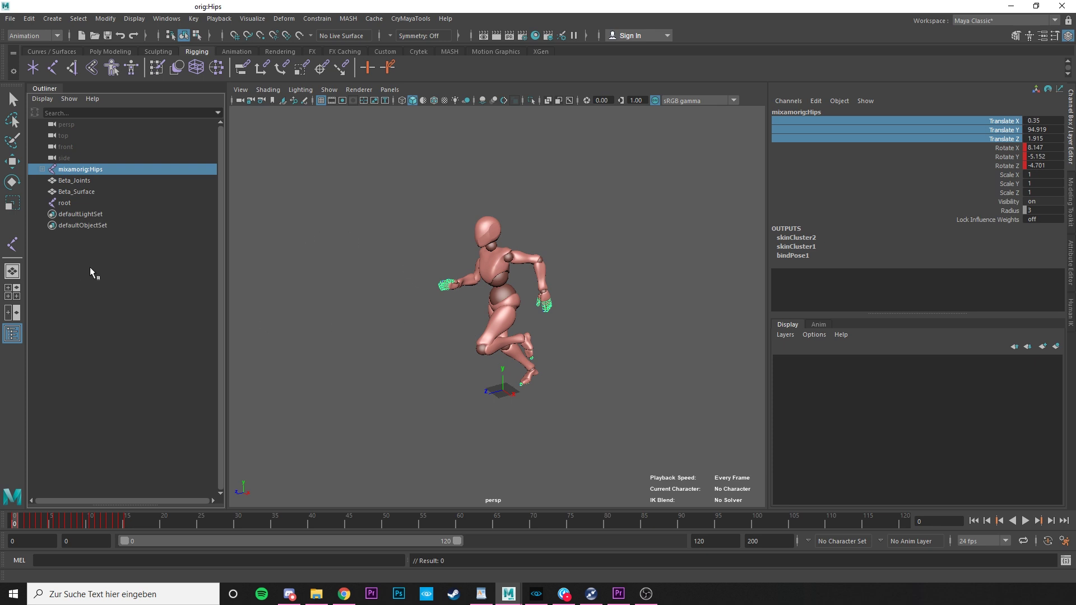
click(120, 264)
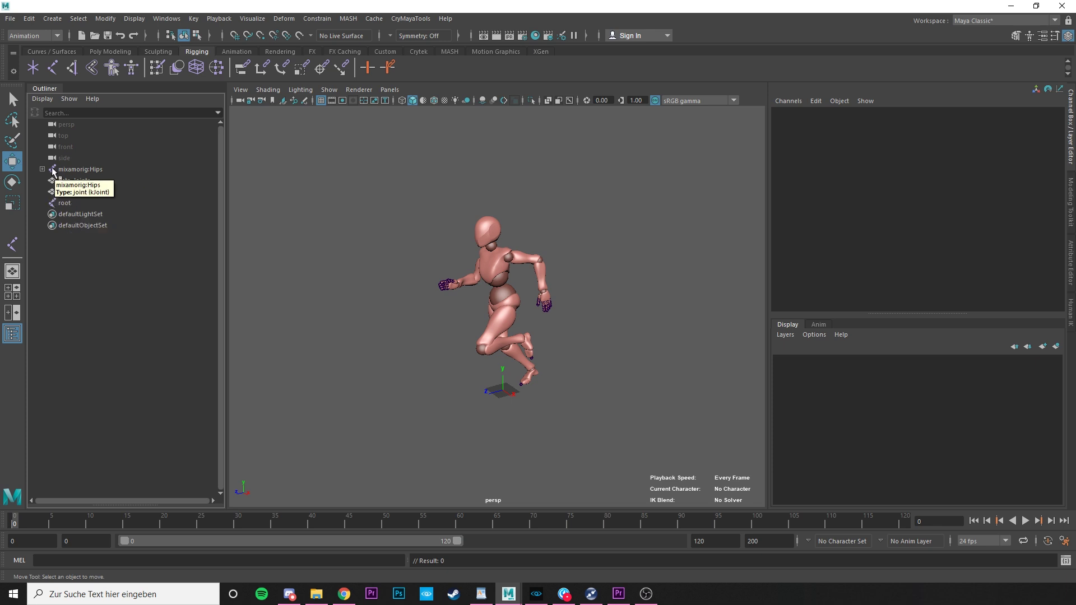
Parent mixamorig:Hips under root, then play and rewind the running animation.
middle_drag(52, 169, 54, 205)
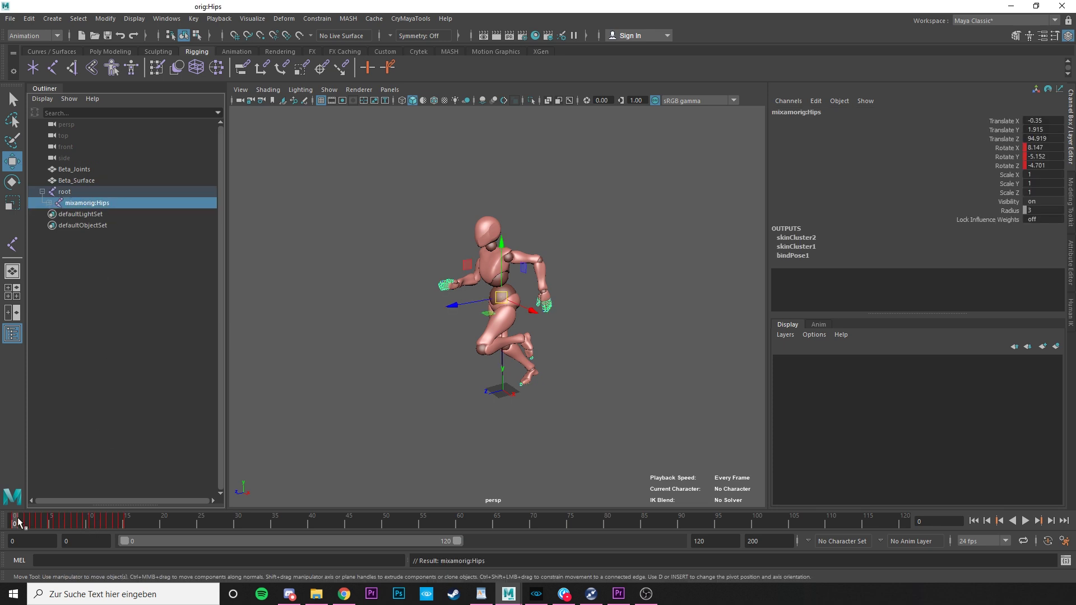
key(alt+v)
drag(87, 520, 17, 526)
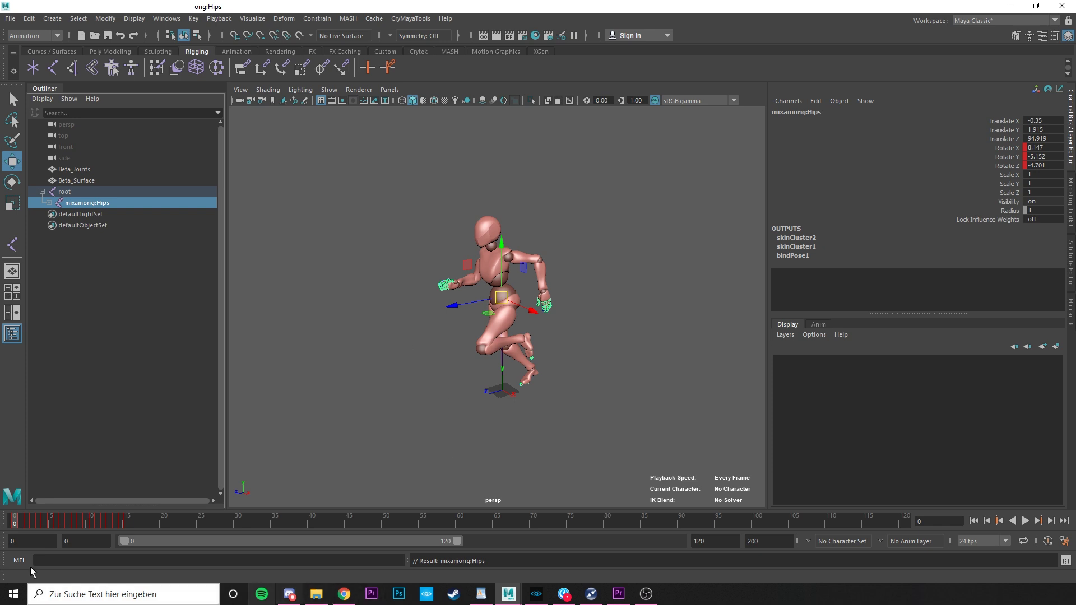
click(317, 593)
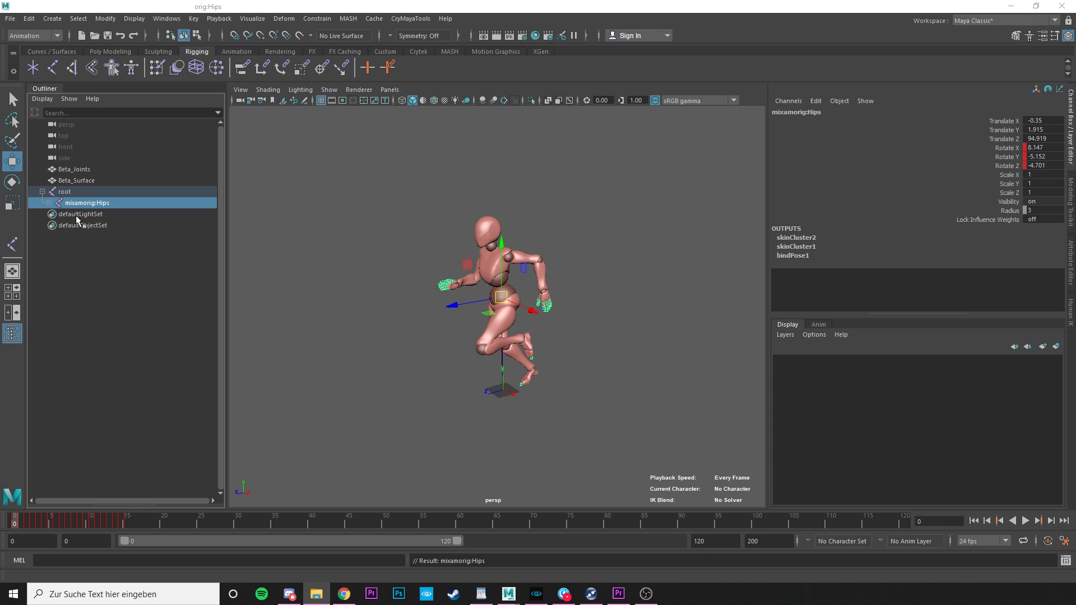
Select root to inspect its translate channels, then deselect.
click(109, 191)
drag(936, 119, 948, 137)
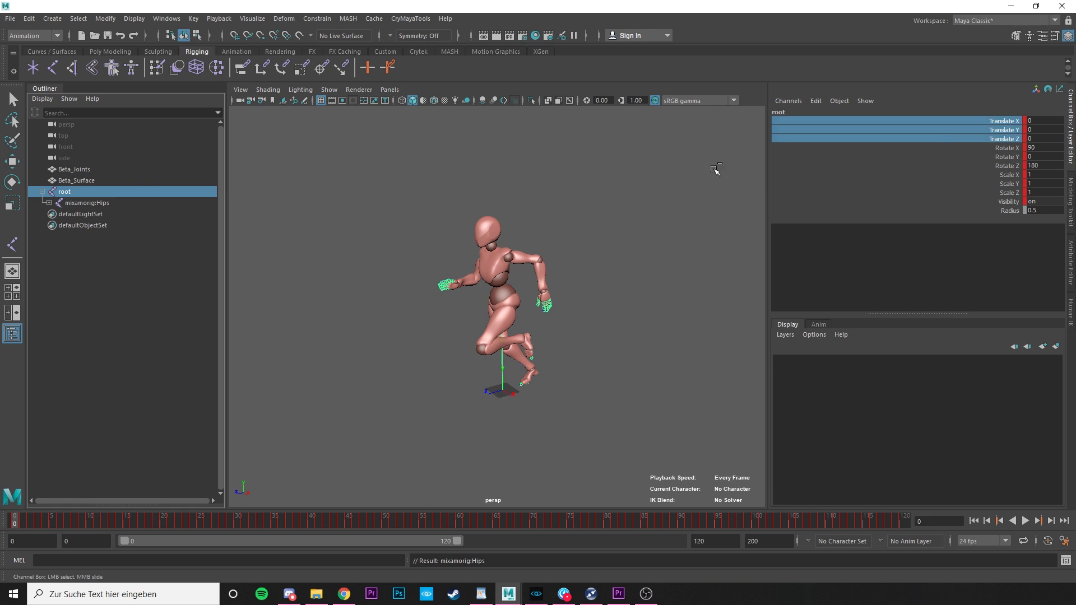
click(93, 253)
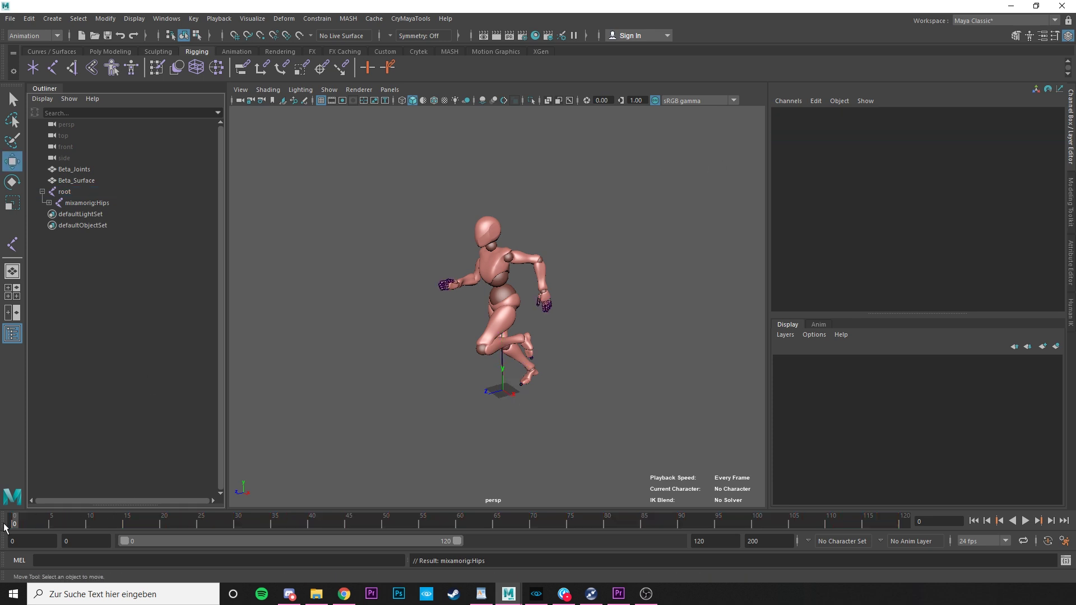
Start Export All as FBX export with the file name Anim_test1.
mouse_move(16, 527)
mouse_down()
mouse_move(74, 527)
mouse_move(14, 527)
mouse_up()
click(10, 19)
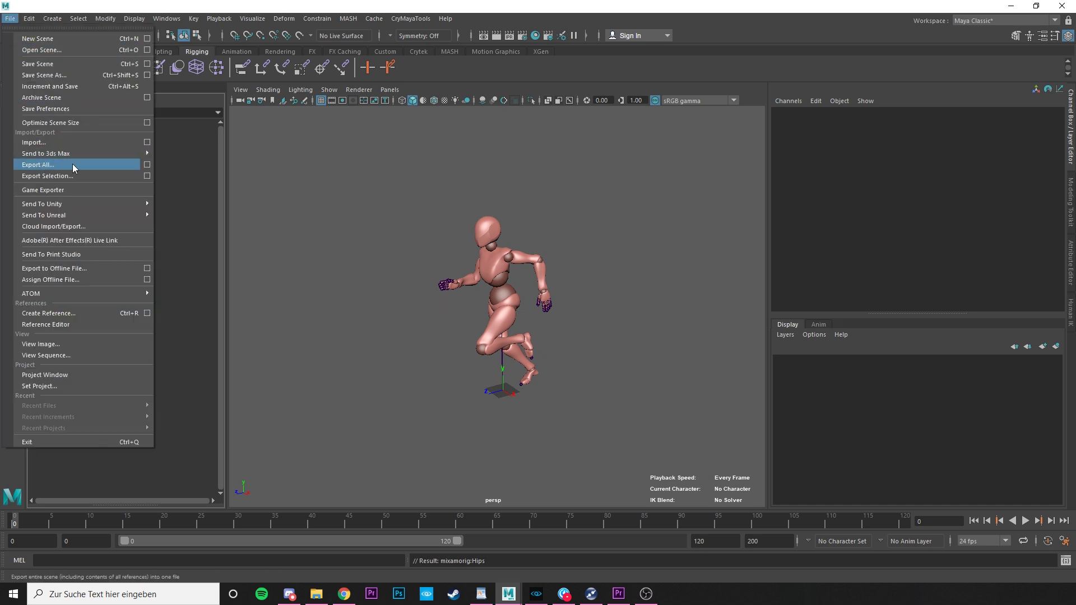
click(50, 167)
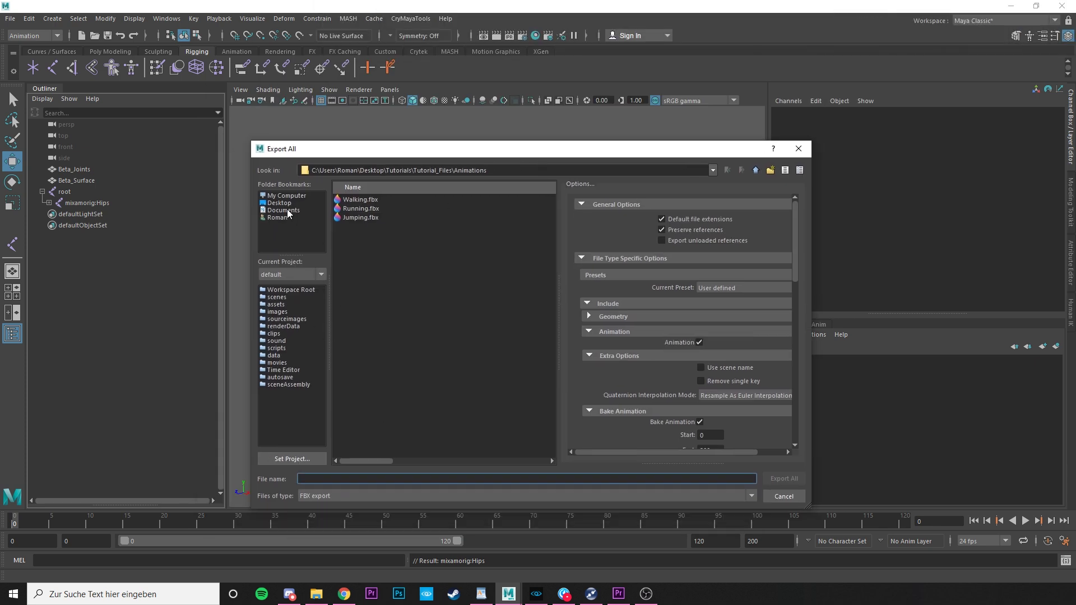
click(332, 500)
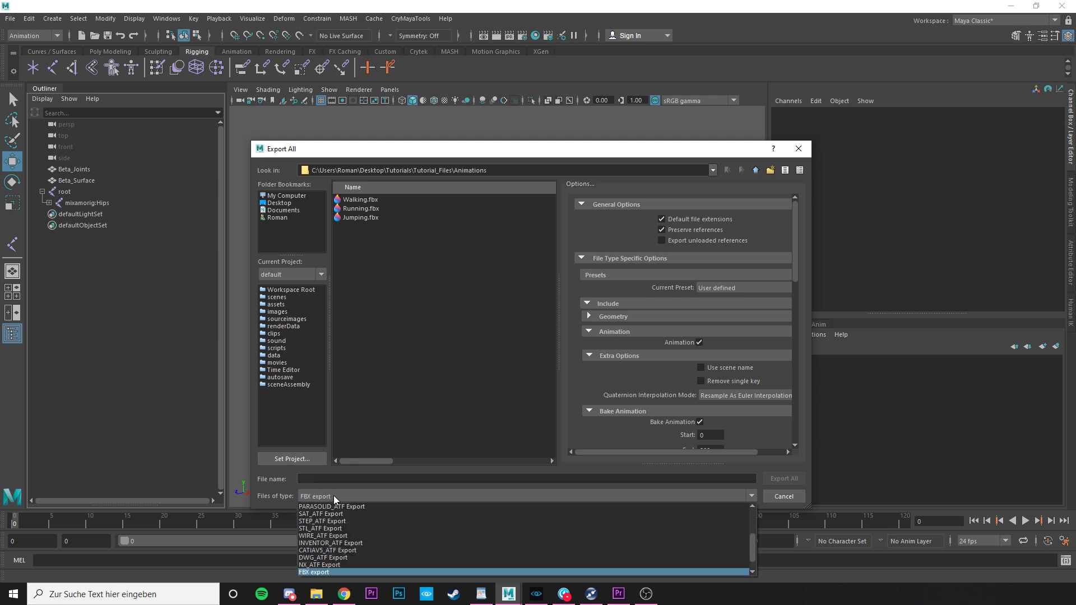
click(321, 573)
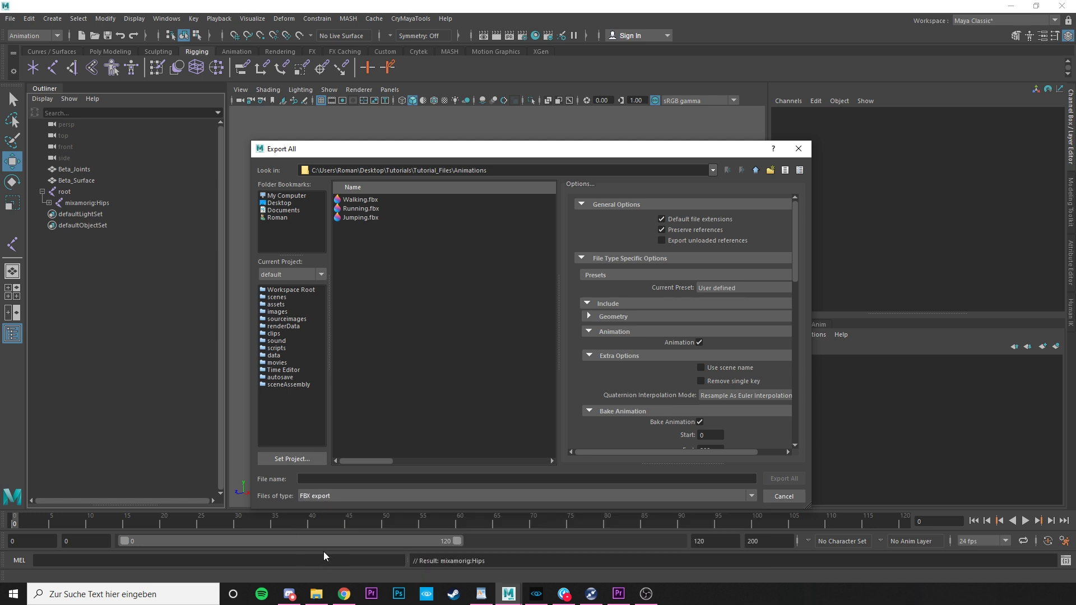
click(329, 480)
text(Anim_test1)
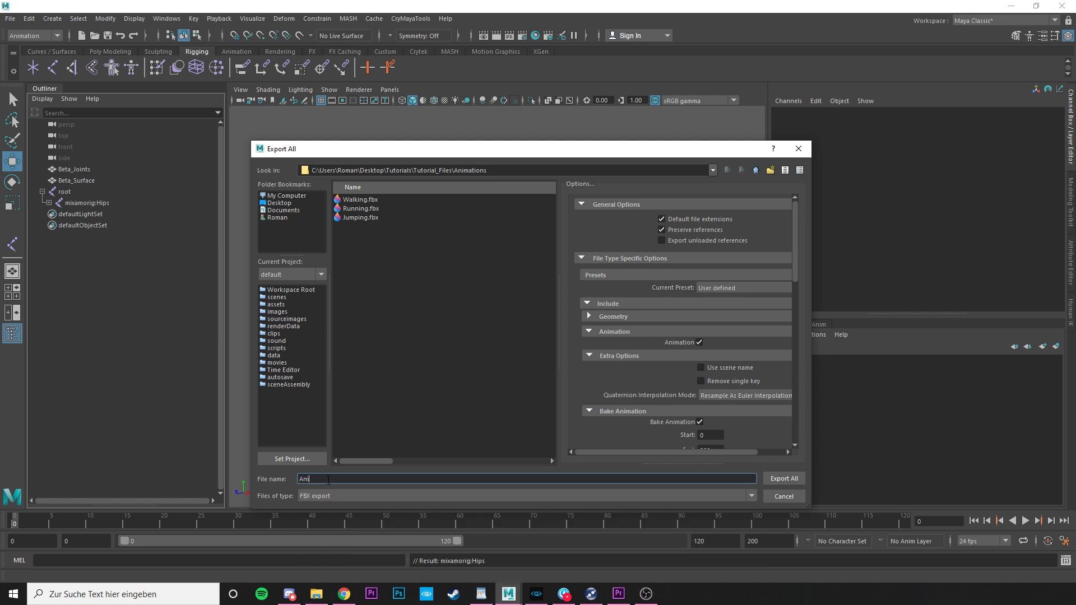
click(375, 367)
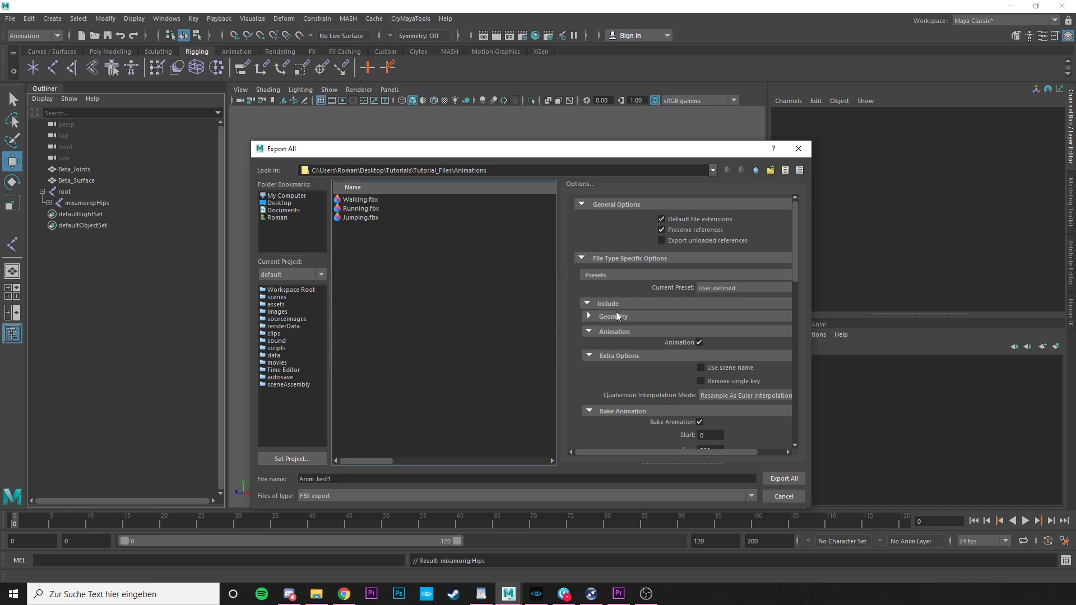
Check the FBX options, keeping Animation and Bake Animation on, and adjust Constraints.
click(593, 261)
click(626, 260)
click(699, 343)
click(699, 343)
scroll(668, 395, down, 3)
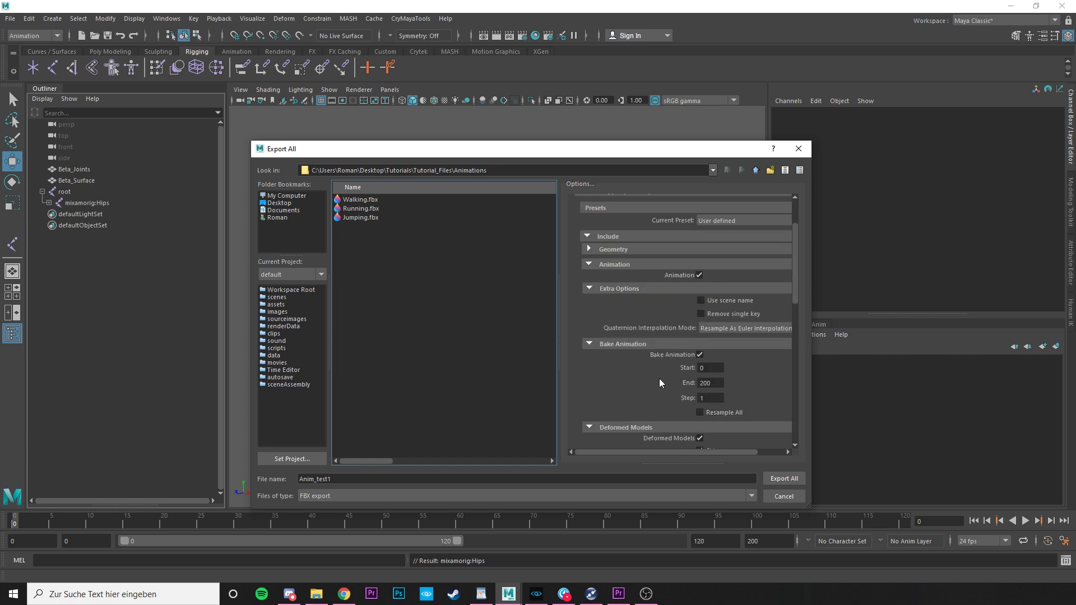
click(700, 321)
click(699, 322)
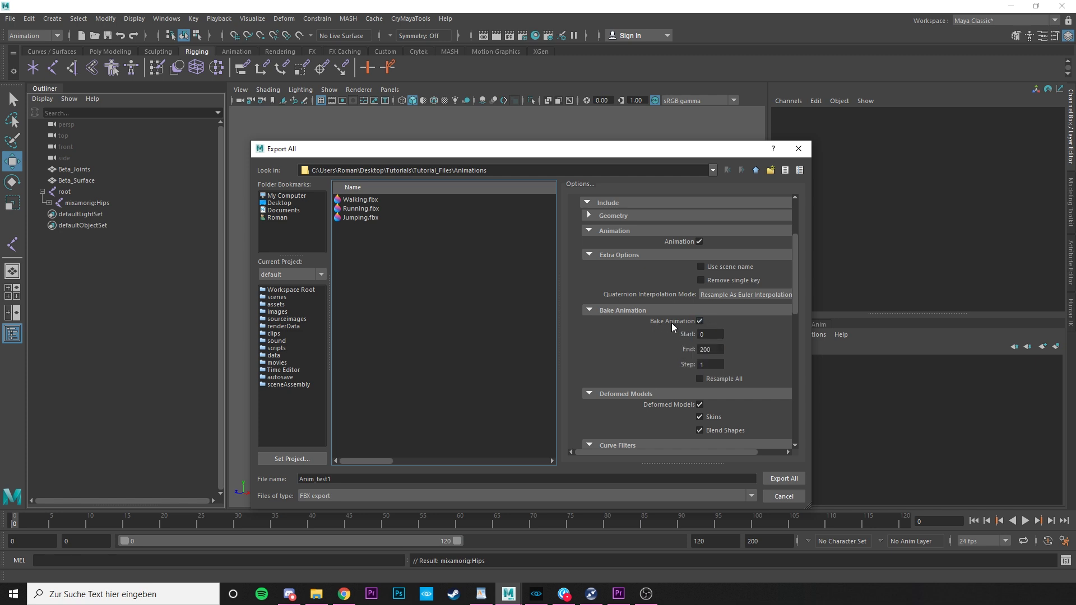
scroll(672, 342, down, 3)
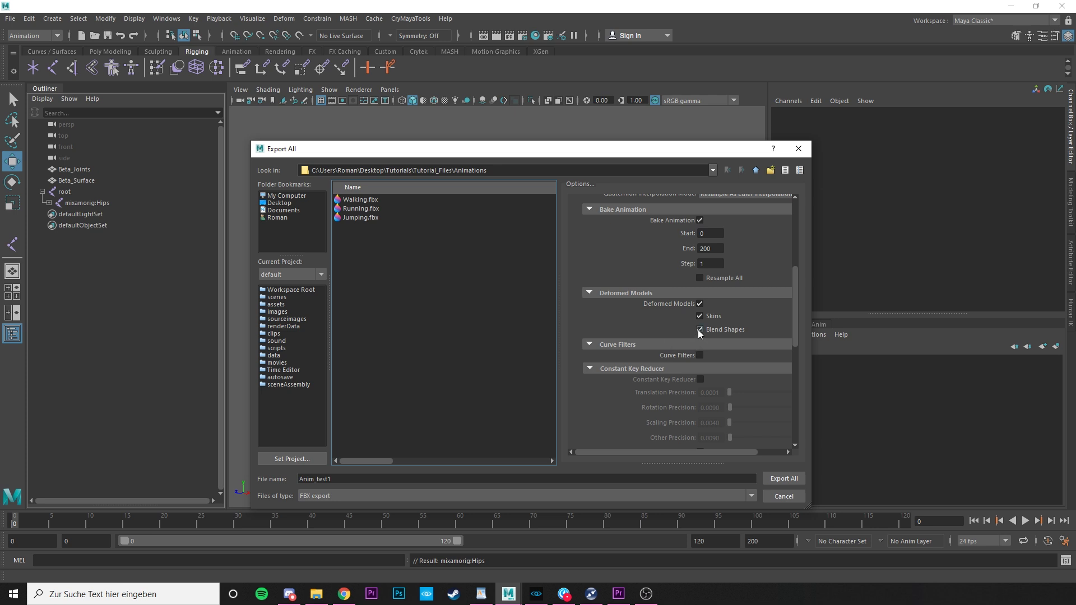
scroll(672, 315, down, 5)
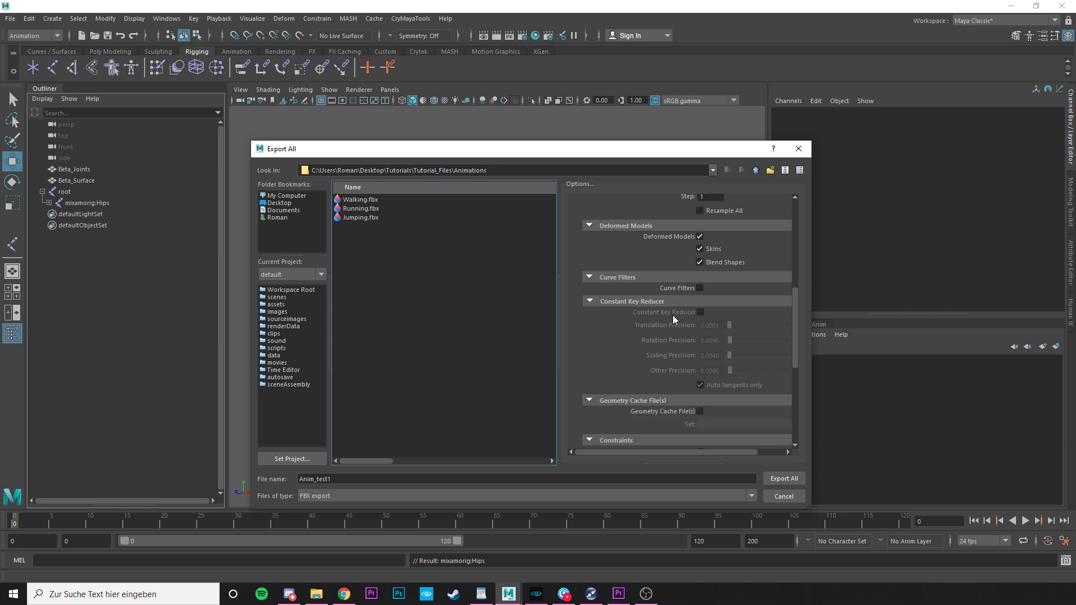
click(700, 353)
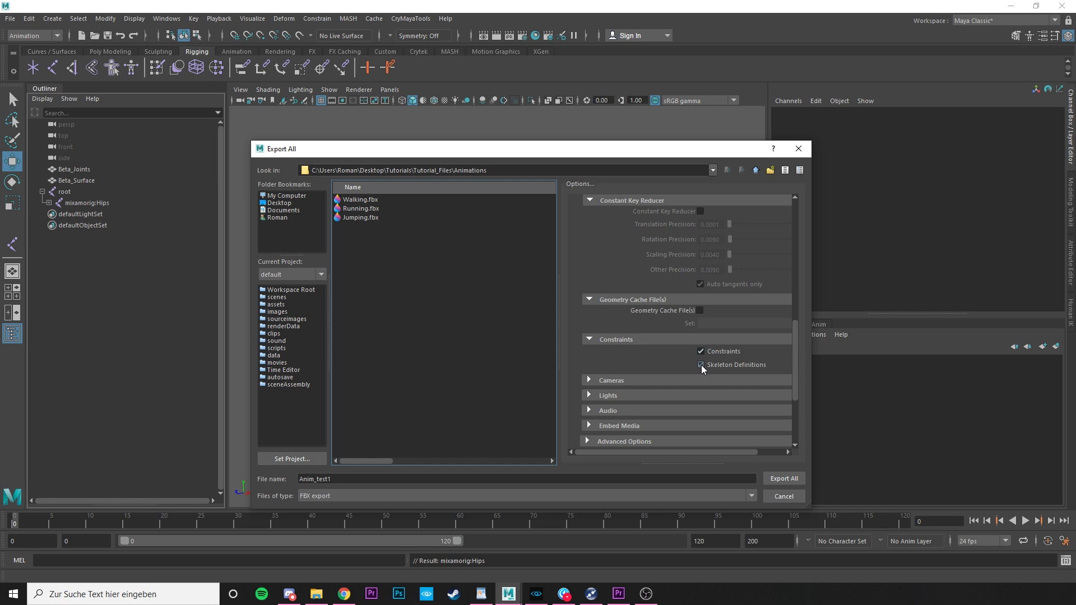